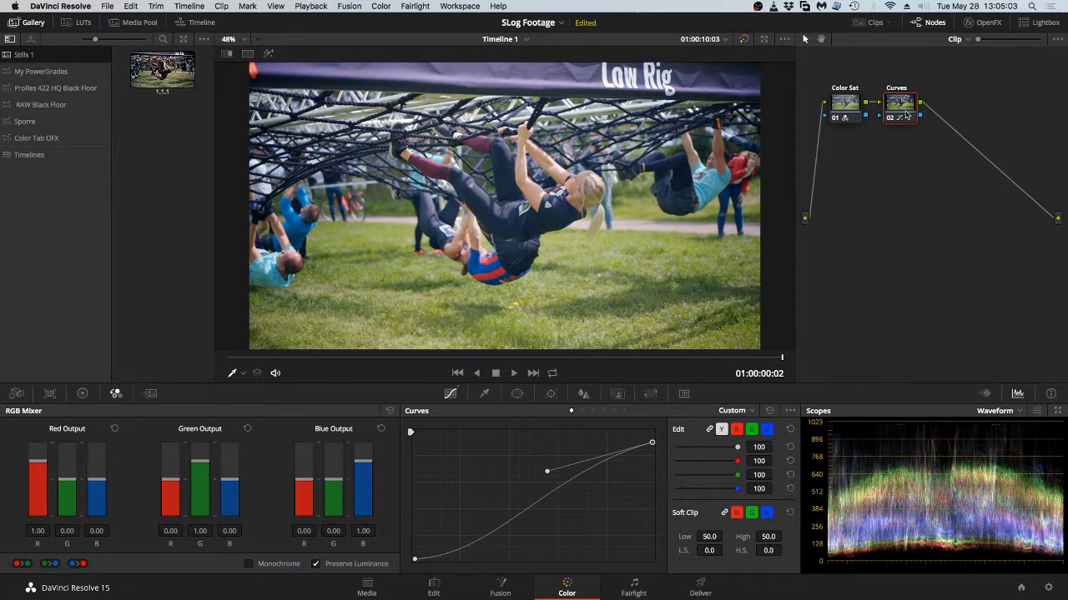
Add a serial node after the Curves node and show the second page of adjustments in its Primaries Wheels
{"action": "right_click", "coordinate": [907, 115]}
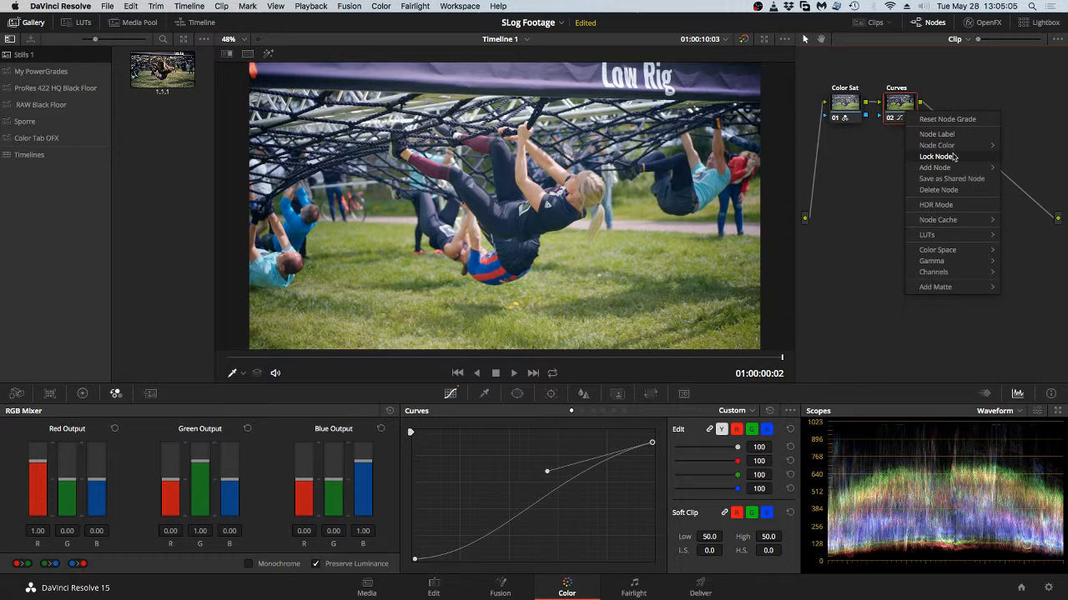
{"action": "mouse_move", "coordinate": [947, 168]}
{"action": "left_click", "coordinate": [889, 173]}
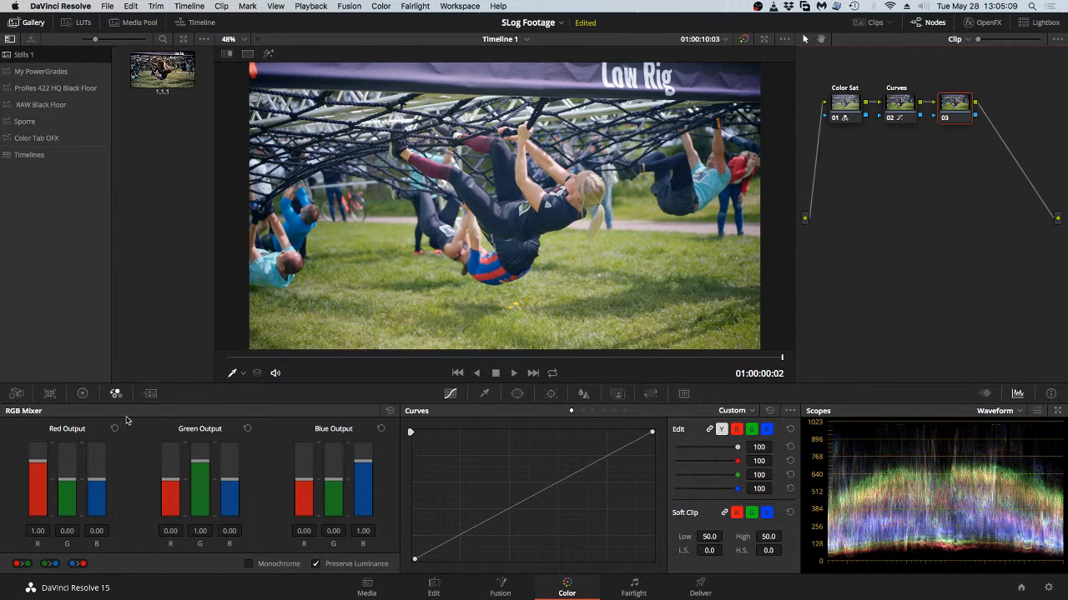
{"action": "left_click", "coordinate": [84, 394]}
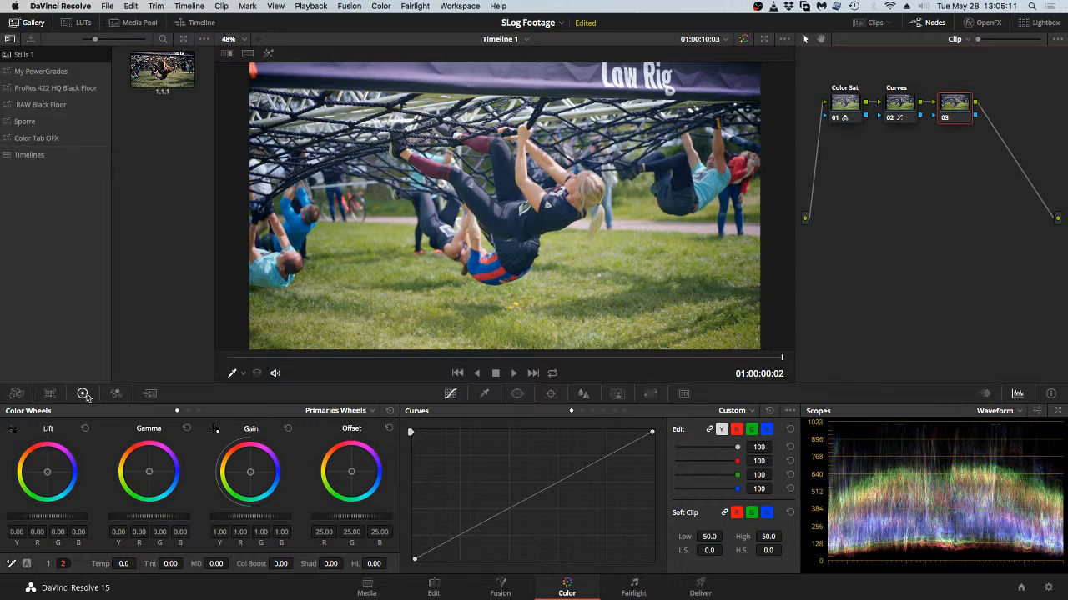
{"action": "left_click", "coordinate": [61, 565]}
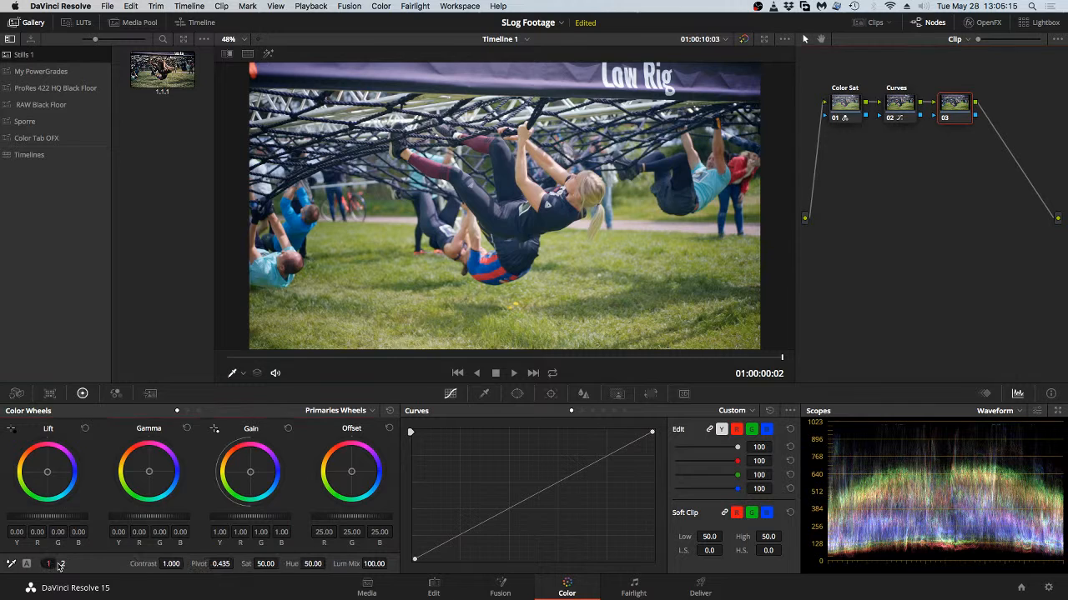
{"action": "left_click", "coordinate": [60, 565]}
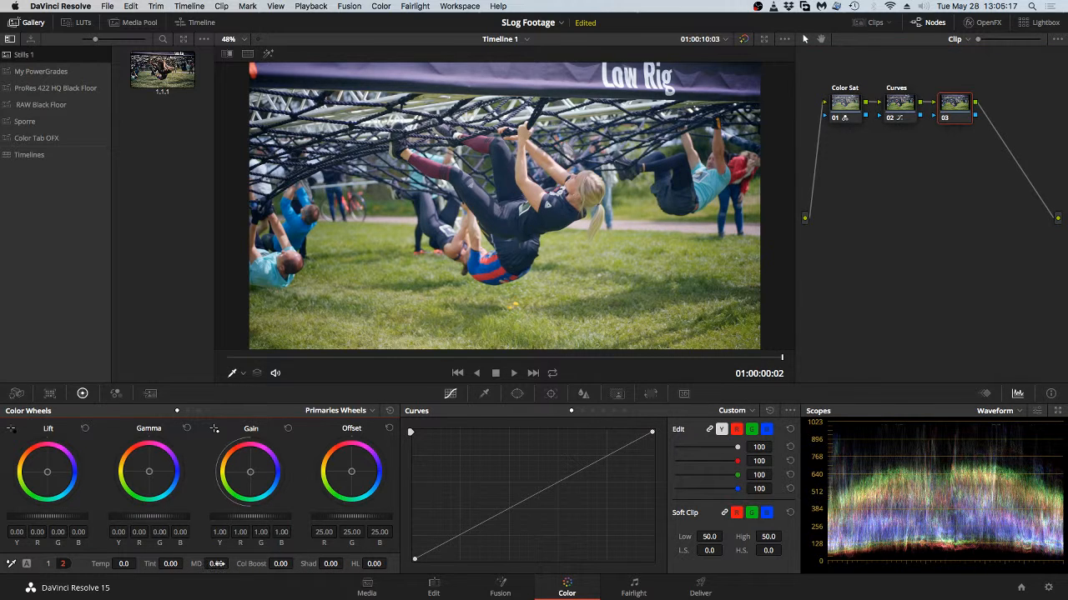
Try midtone detail values of 50 and 100 on the third node and reset the setting
{"action": "left_click_drag", "start_coordinate": [216, 563], "coordinate": [262, 564]}
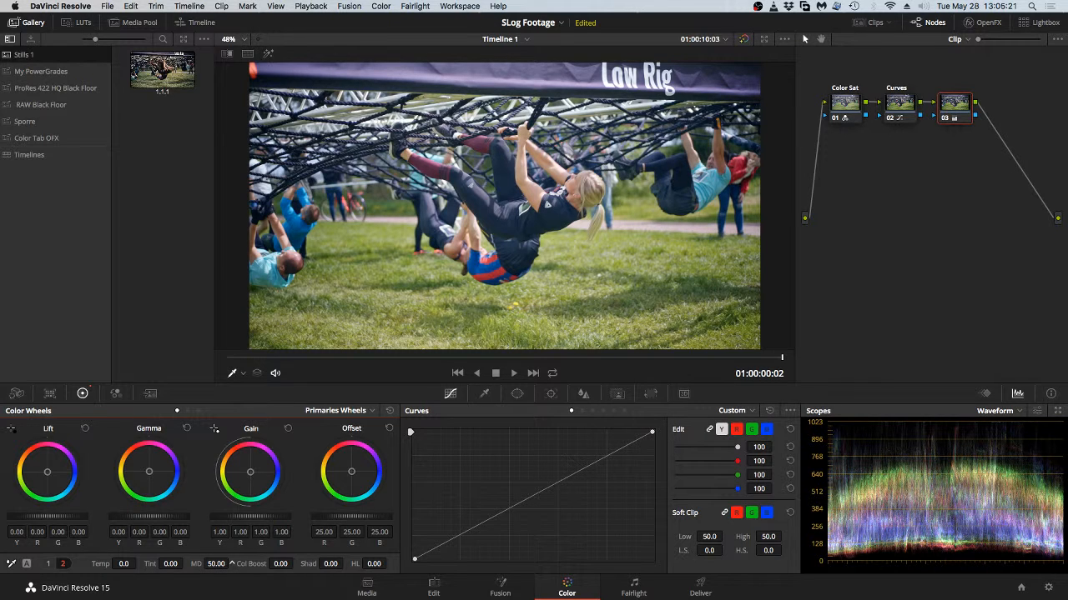
{"action": "left_click_drag", "start_coordinate": [216, 564], "coordinate": [232, 564]}
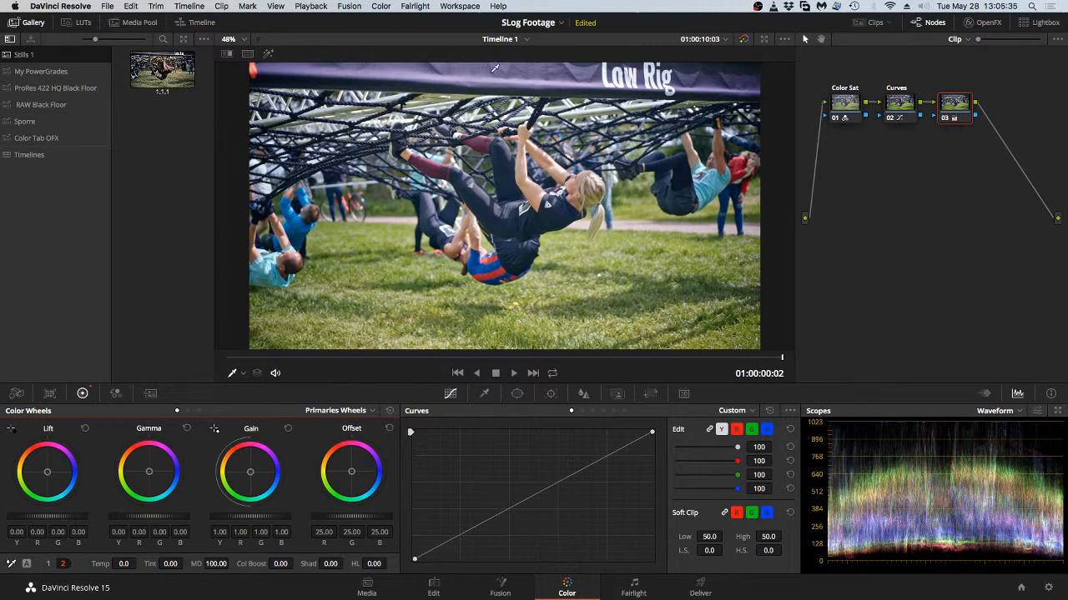
{"action": "double_click", "coordinate": [196, 563]}
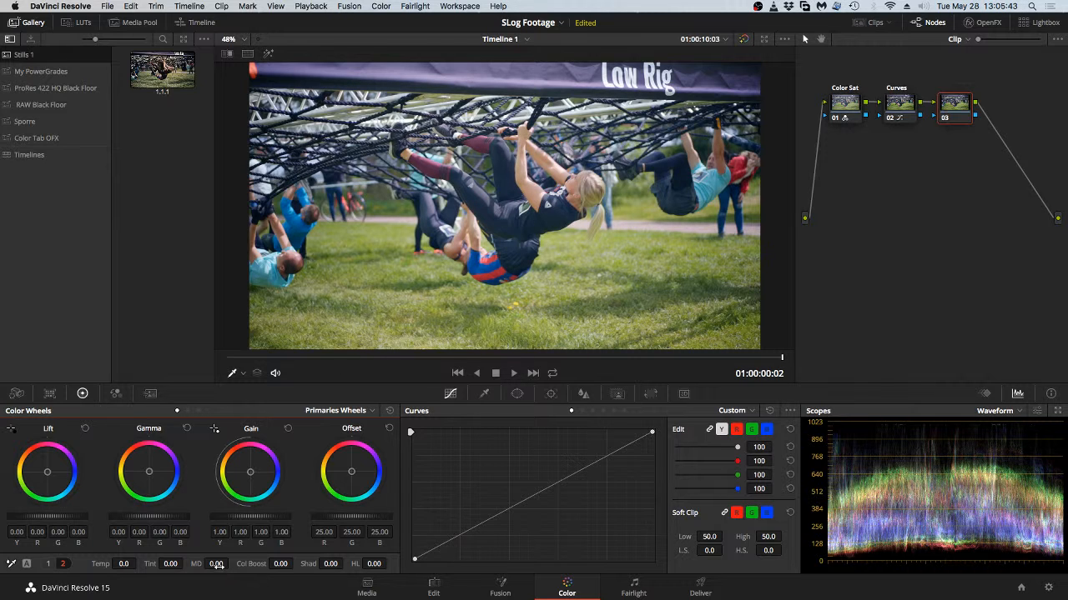
Set the third node's midtone detail to 82.50 and label the node MD
{"action": "left_click_drag", "start_coordinate": [216, 564], "coordinate": [232, 565]}
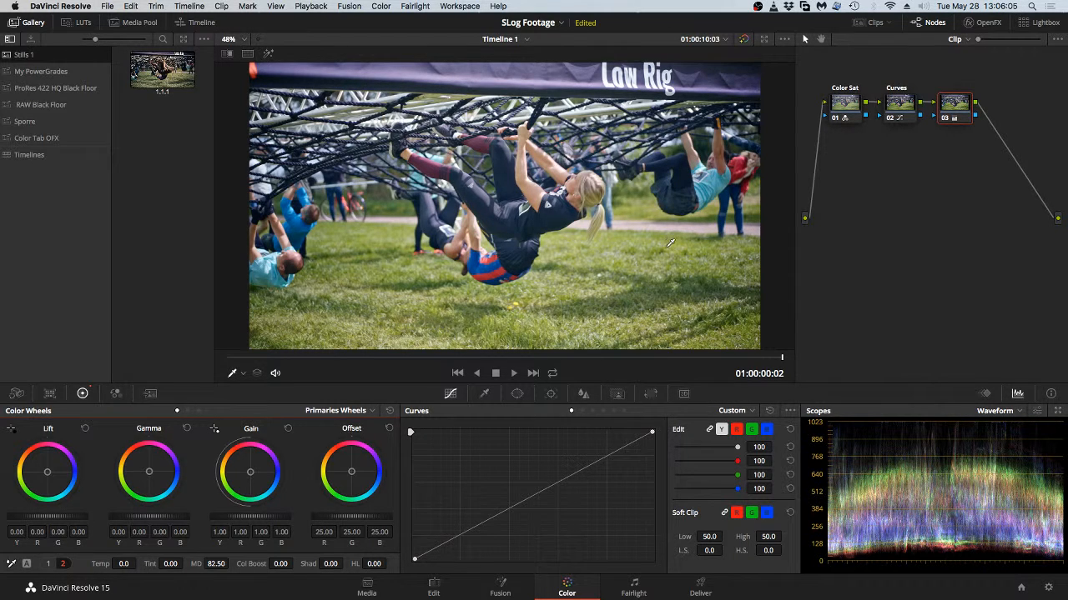
{"action": "right_click", "coordinate": [958, 105]}
{"action": "left_click", "coordinate": [974, 129]}
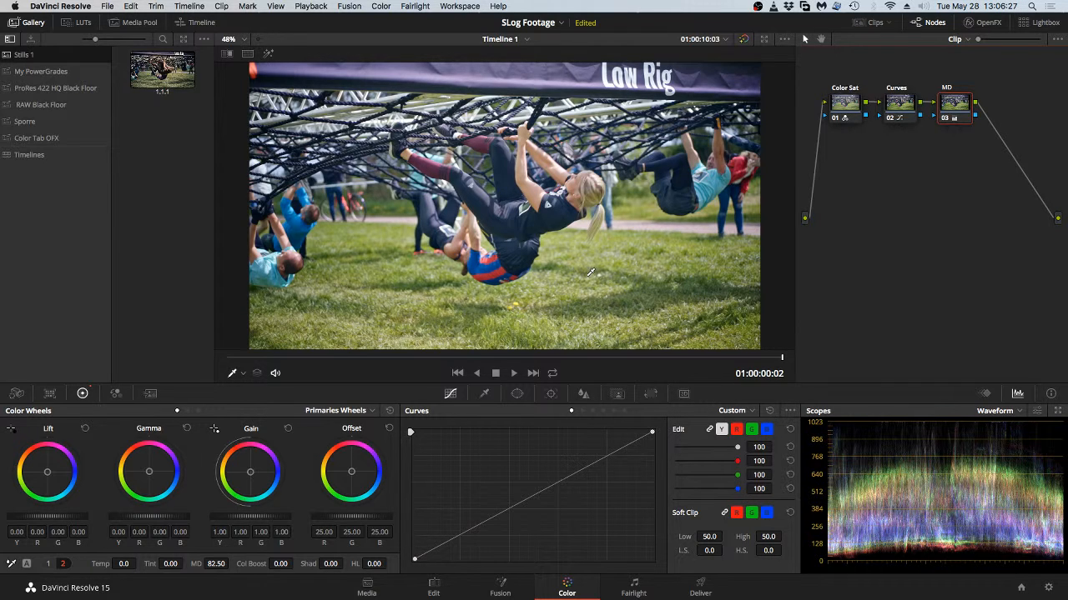
Switch the scopes to Vectorscope and inspect the image's colour distribution in the enlarged scopes window
{"action": "left_click", "coordinate": [1001, 415]}
{"action": "left_click", "coordinate": [1008, 451]}
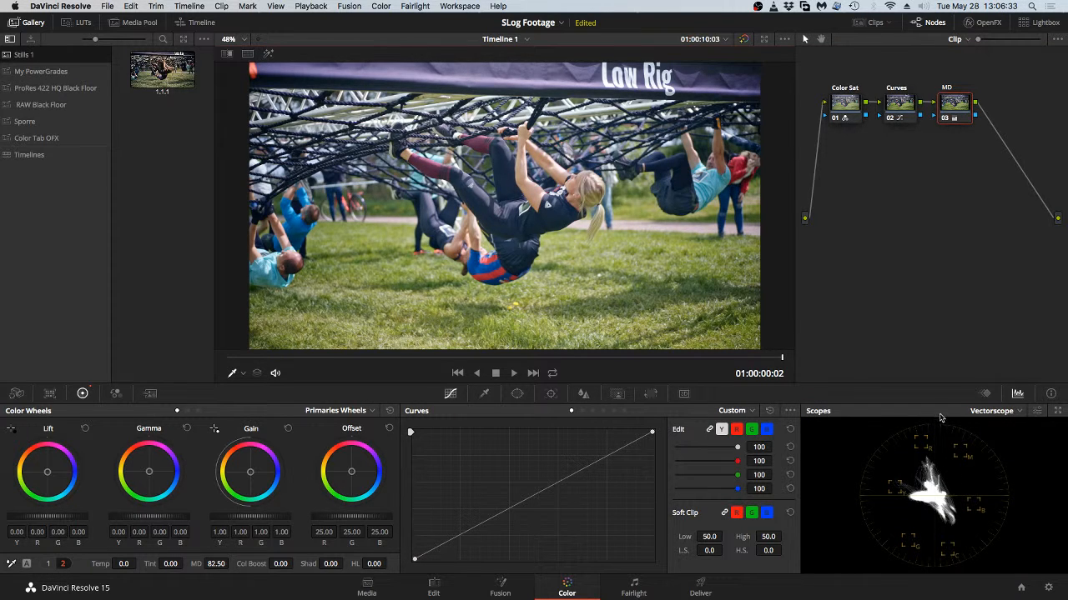
{"action": "left_click", "coordinate": [1056, 413]}
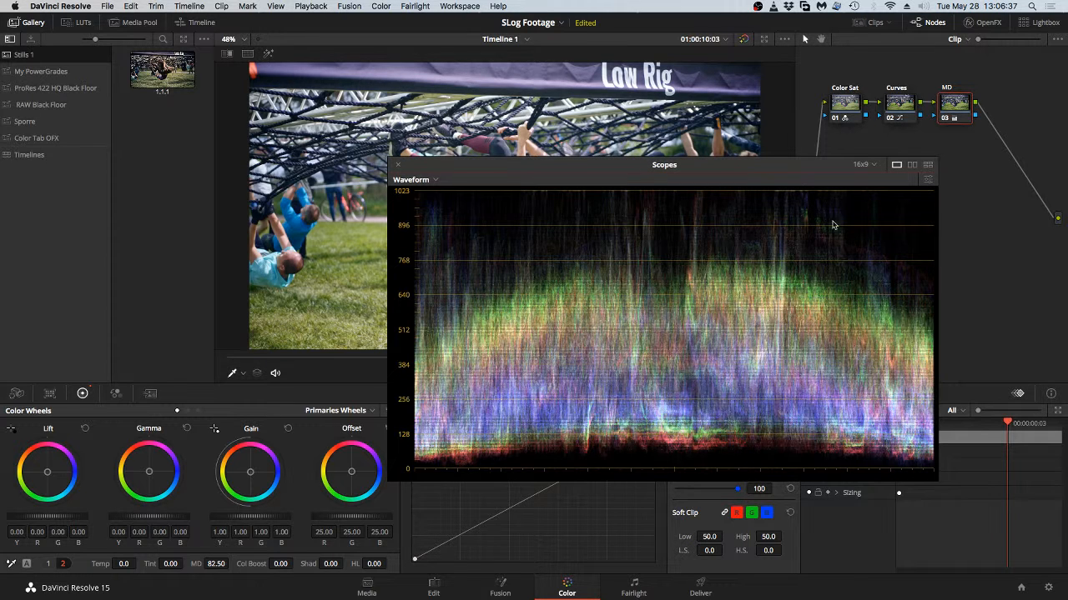
{"action": "left_click", "coordinate": [402, 180]}
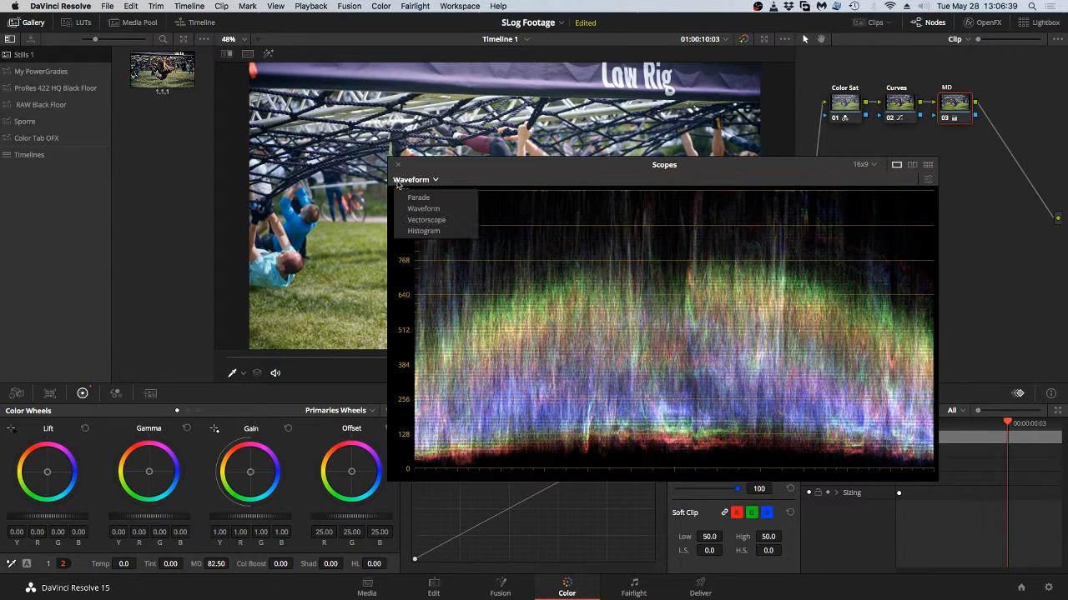
{"action": "left_click", "coordinate": [426, 220]}
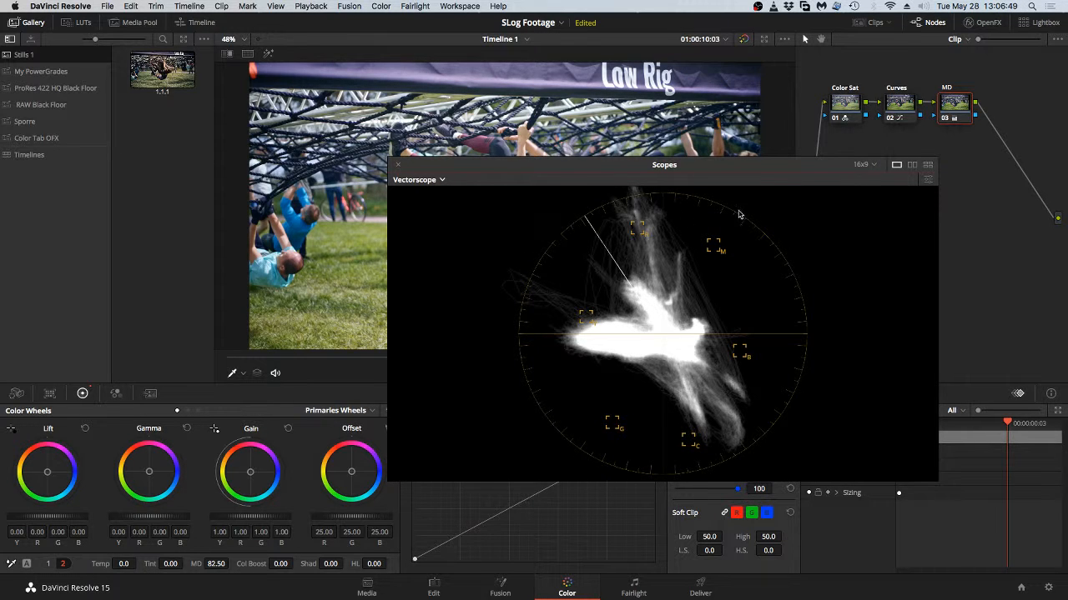
{"action": "left_click", "coordinate": [398, 167]}
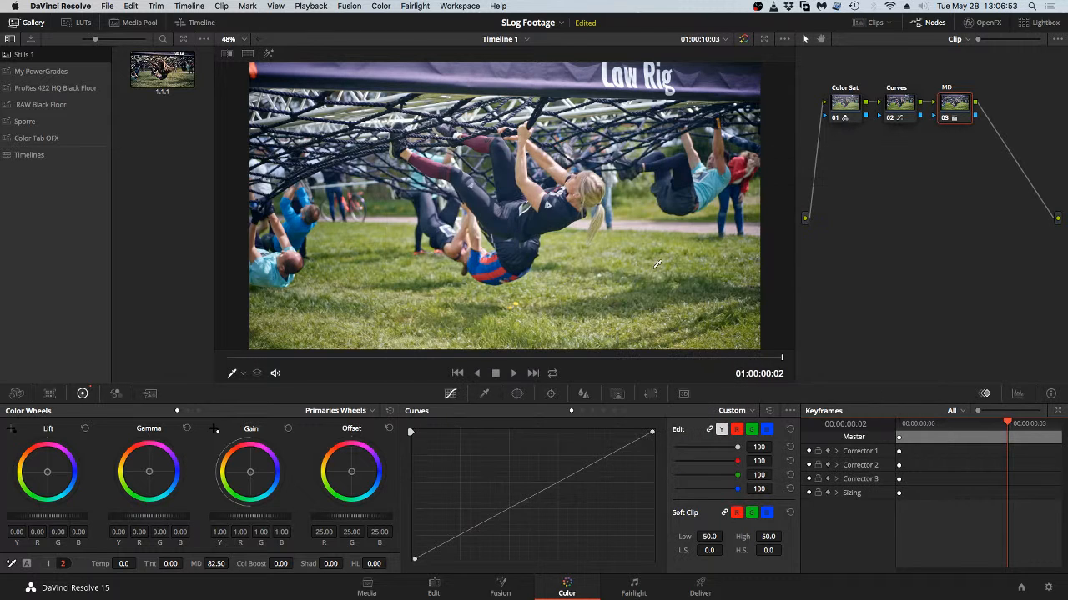
Show the scopes in place of the keyframes again and set them to Waveform
{"action": "left_click", "coordinate": [1016, 394]}
{"action": "left_click", "coordinate": [997, 411]}
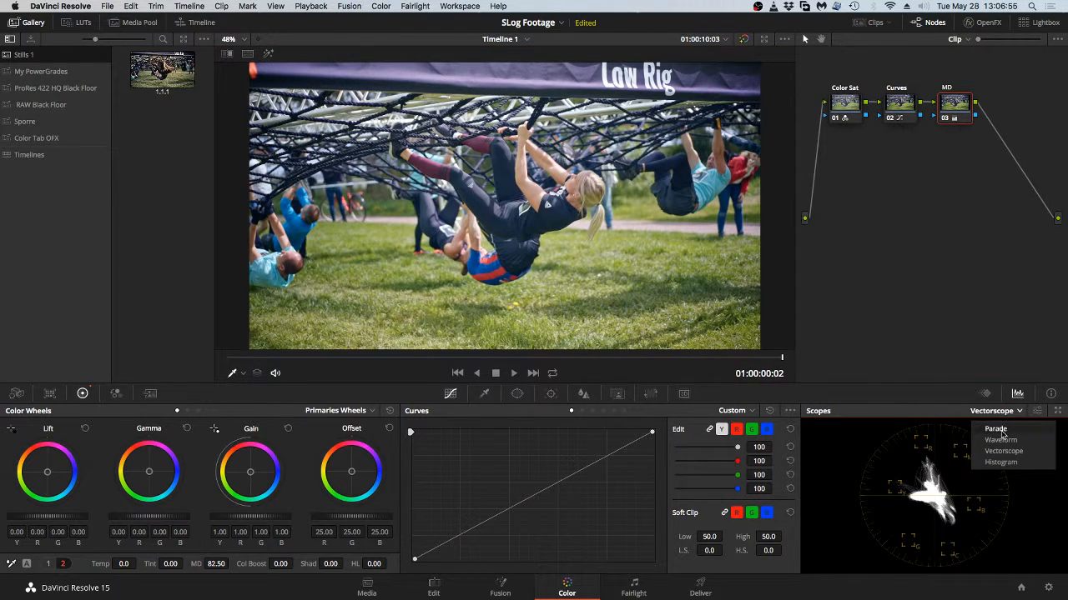
{"action": "left_click", "coordinate": [1001, 441]}
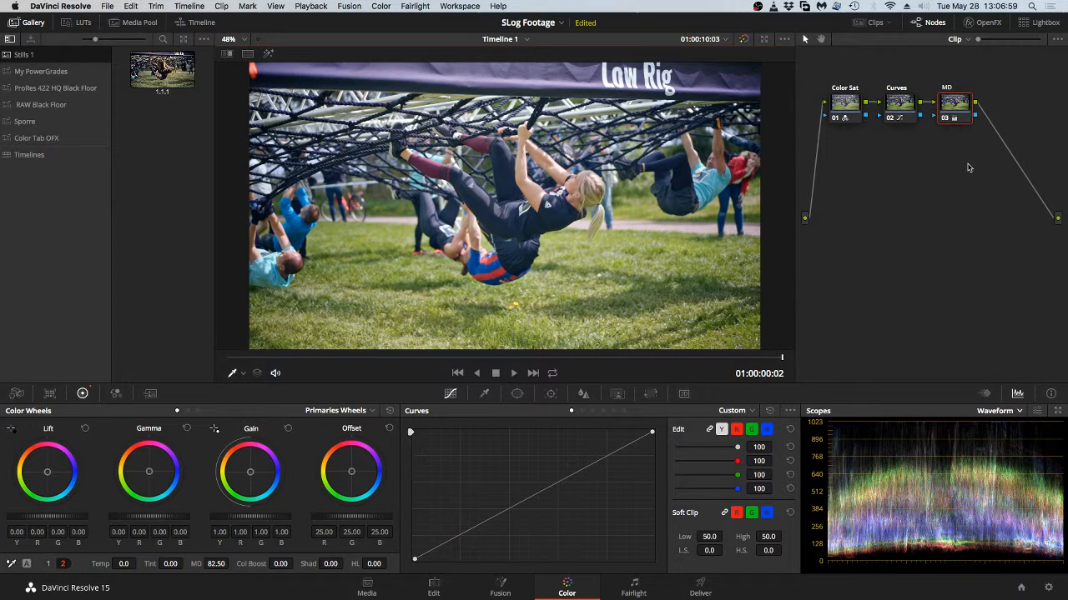
Lock the MD node and undo the recent changes made to it
{"action": "right_click", "coordinate": [961, 114]}
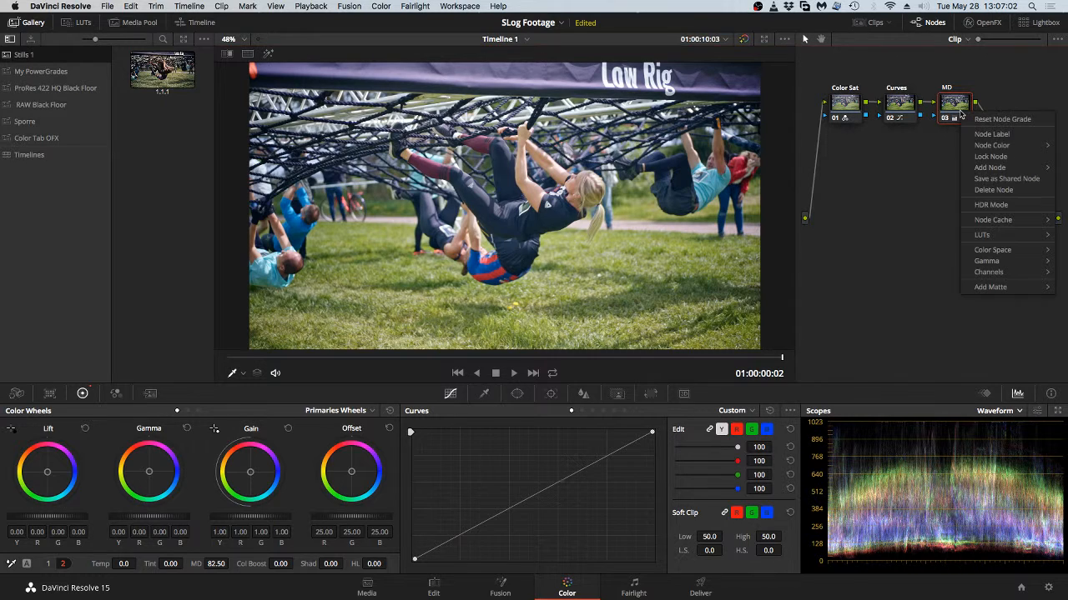
{"action": "left_click", "coordinate": [982, 157]}
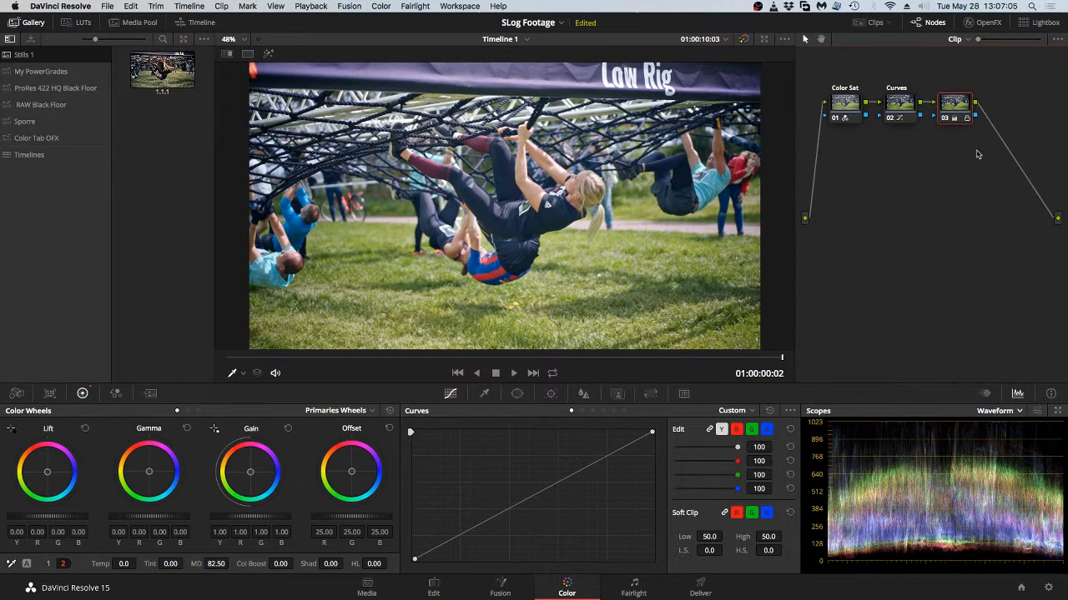
{"action": "key", "text": "super+z"}
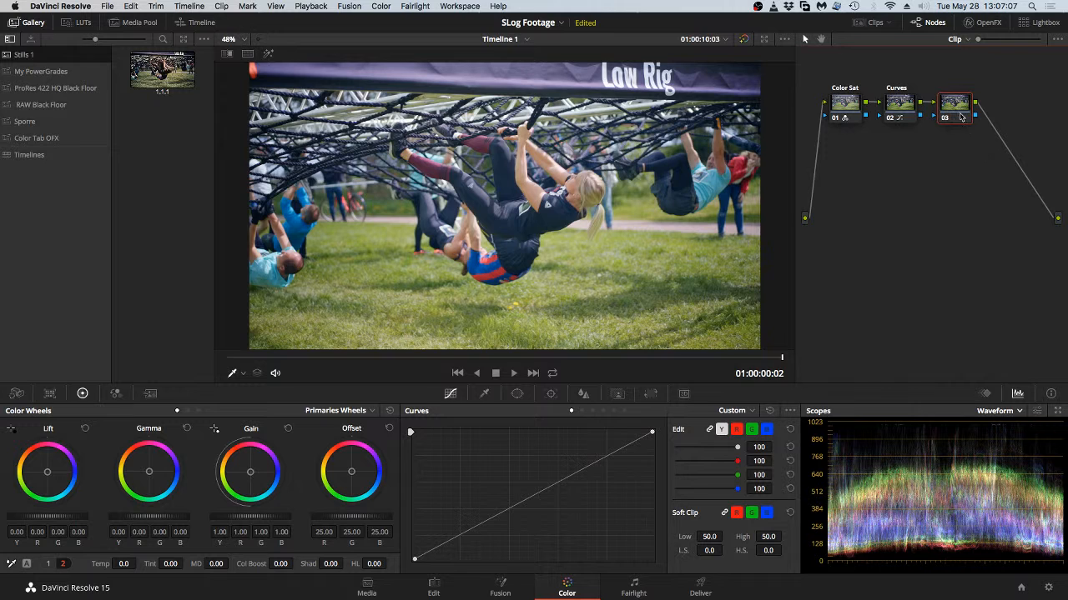
Label the third node MD
{"action": "right_click", "coordinate": [961, 116]}
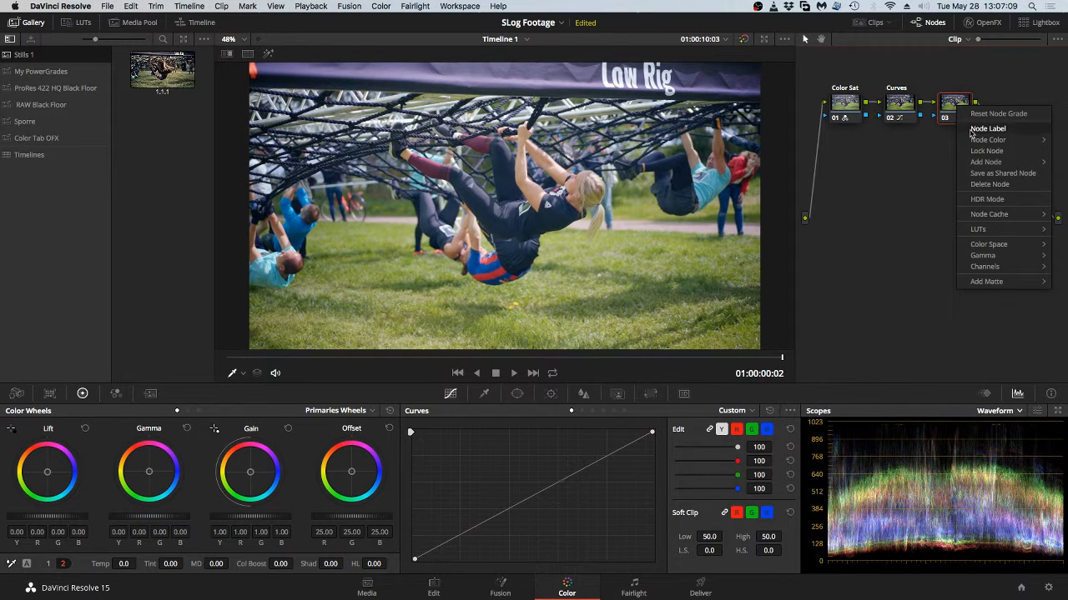
{"action": "left_click", "coordinate": [963, 92]}
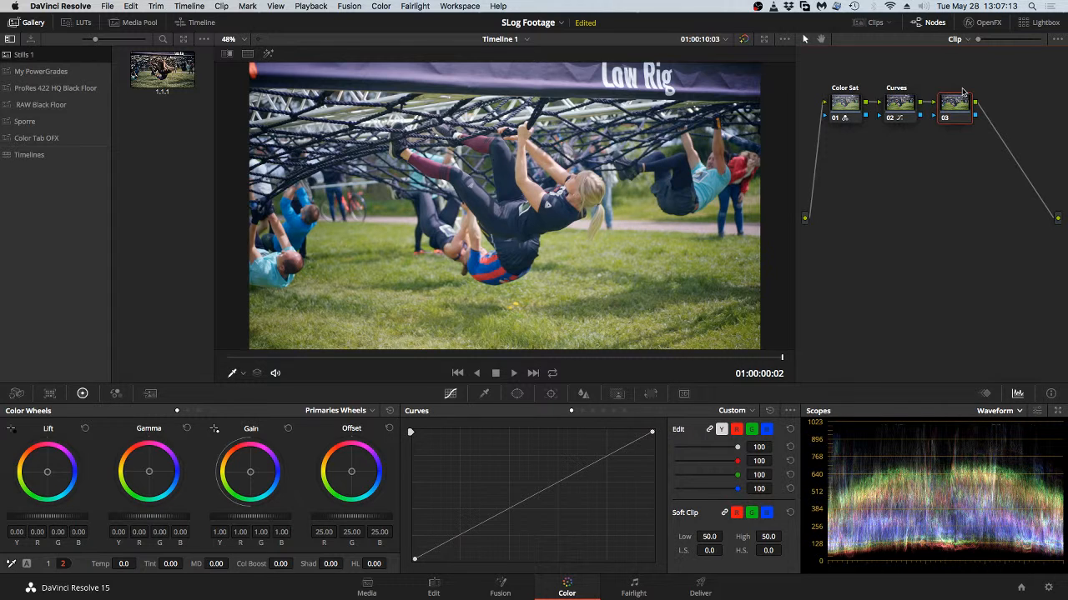
{"action": "right_click", "coordinate": [960, 111]}
{"action": "left_click", "coordinate": [959, 100]}
Add a serial node after the MD node and place it beneath the Color Sat node
{"action": "right_click", "coordinate": [956, 105]}
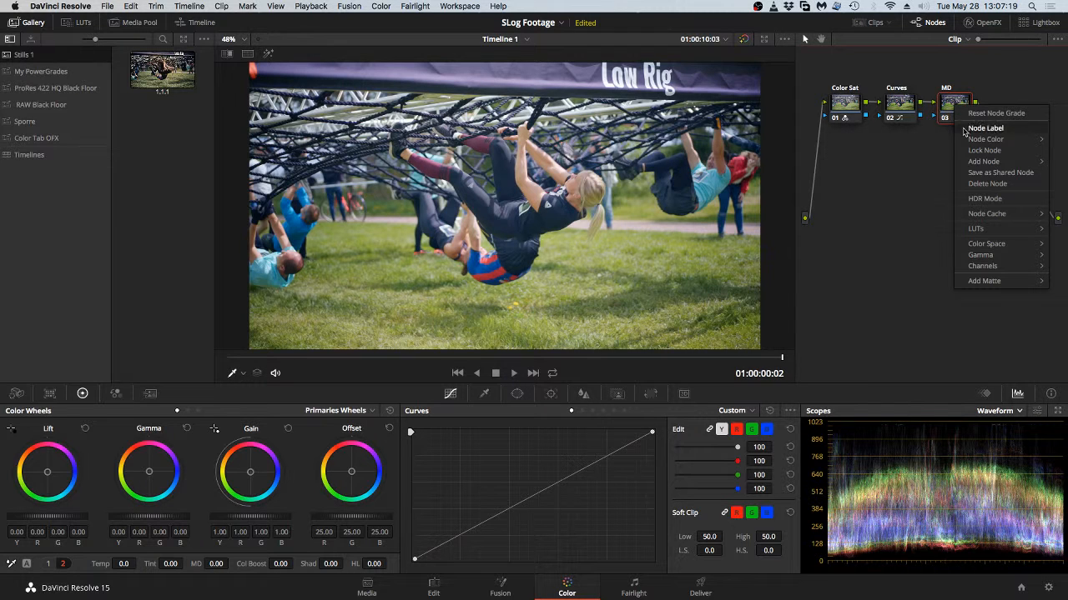
{"action": "mouse_move", "coordinate": [968, 162]}
{"action": "left_click", "coordinate": [897, 166]}
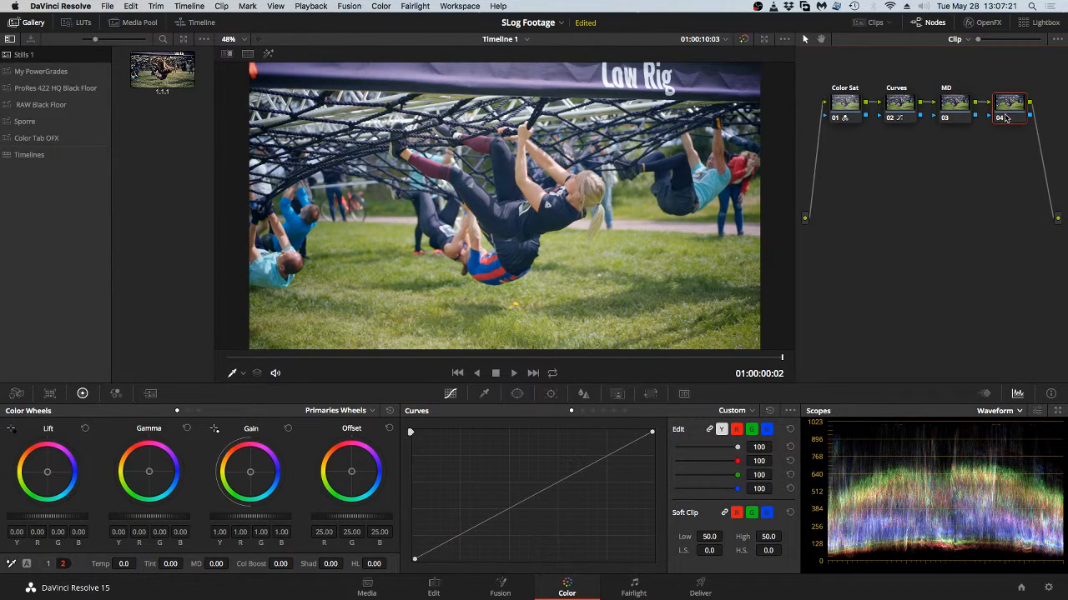
{"action": "left_click_drag", "start_coordinate": [856, 144], "coordinate": [843, 168]}
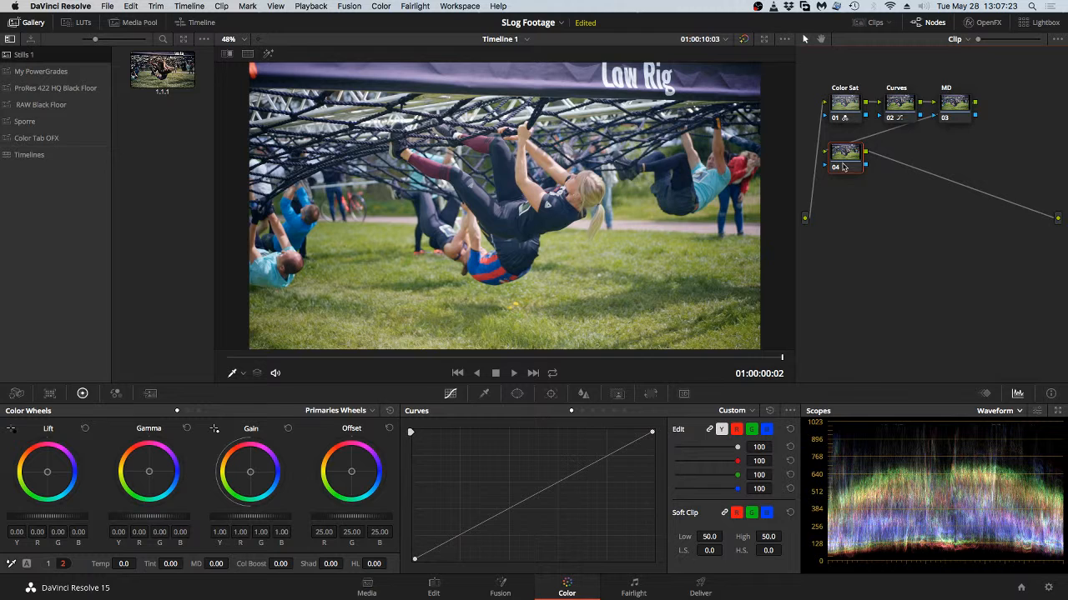
Label the fourth node, beneath Color Sat, as Orange
{"action": "right_click", "coordinate": [843, 168]}
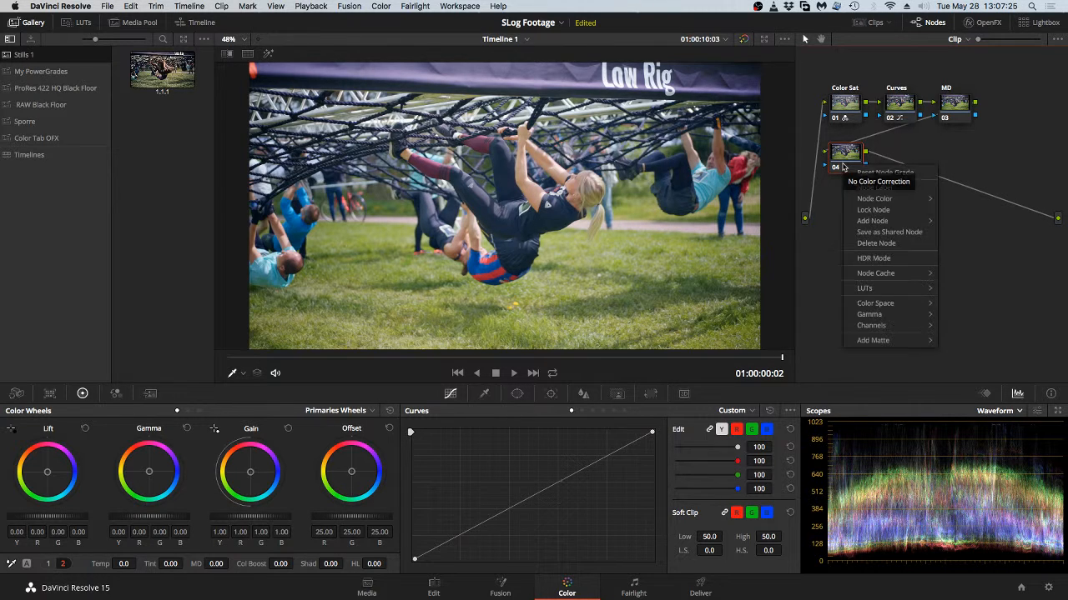
{"action": "left_click", "coordinate": [891, 221]}
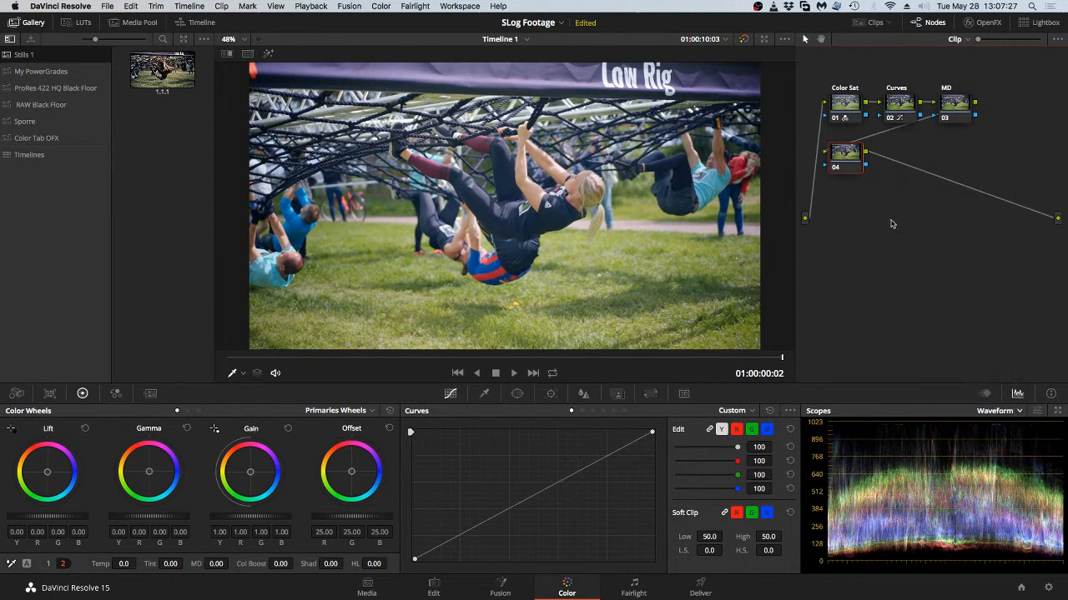
{"action": "right_click", "coordinate": [850, 147]}
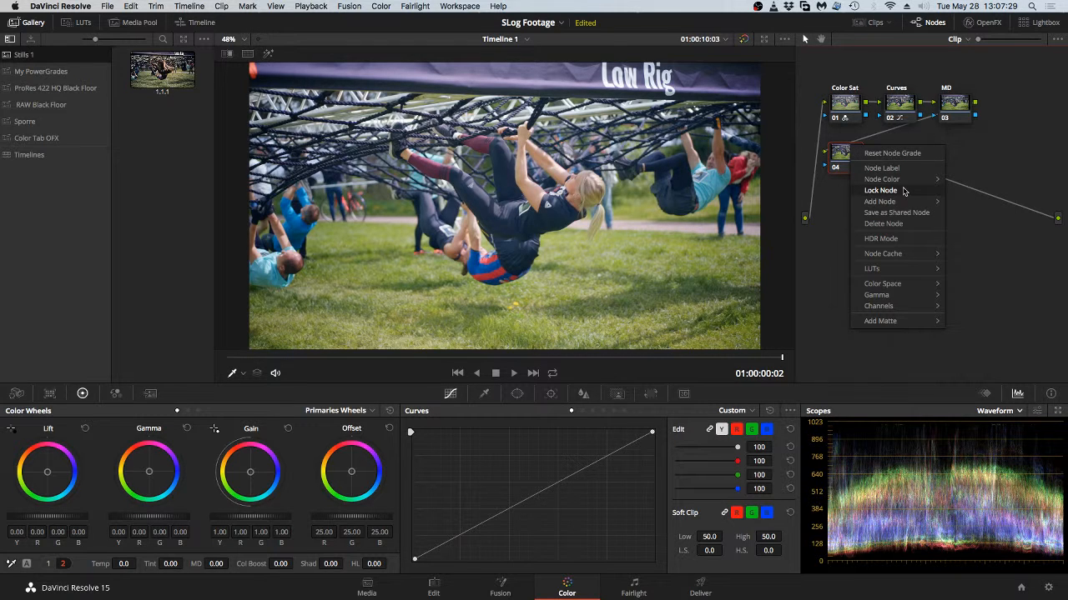
{"action": "mouse_move", "coordinate": [905, 204]}
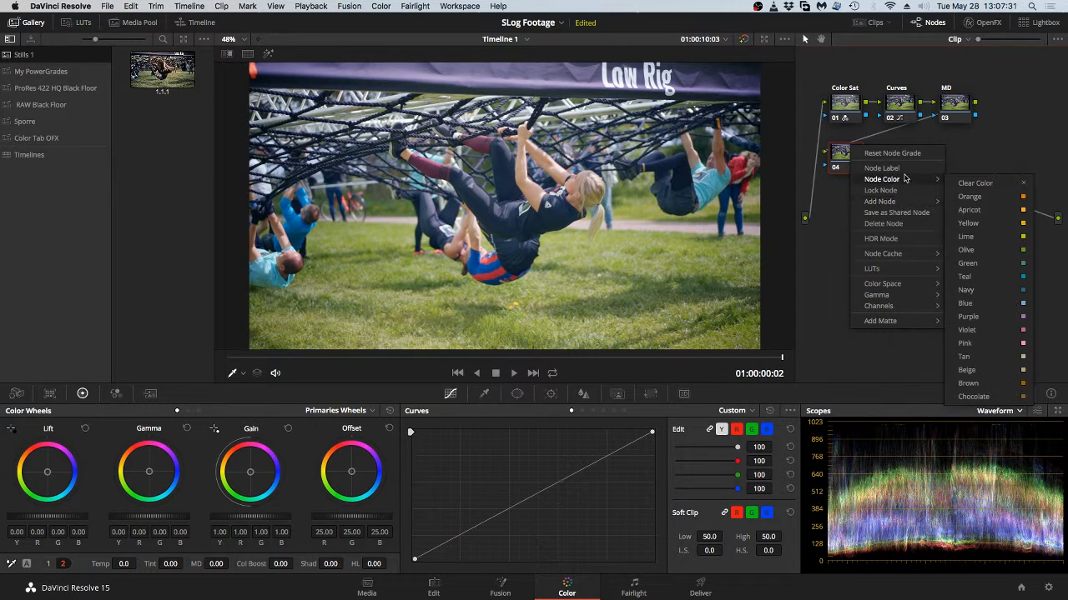
{"action": "left_click", "coordinate": [906, 171]}
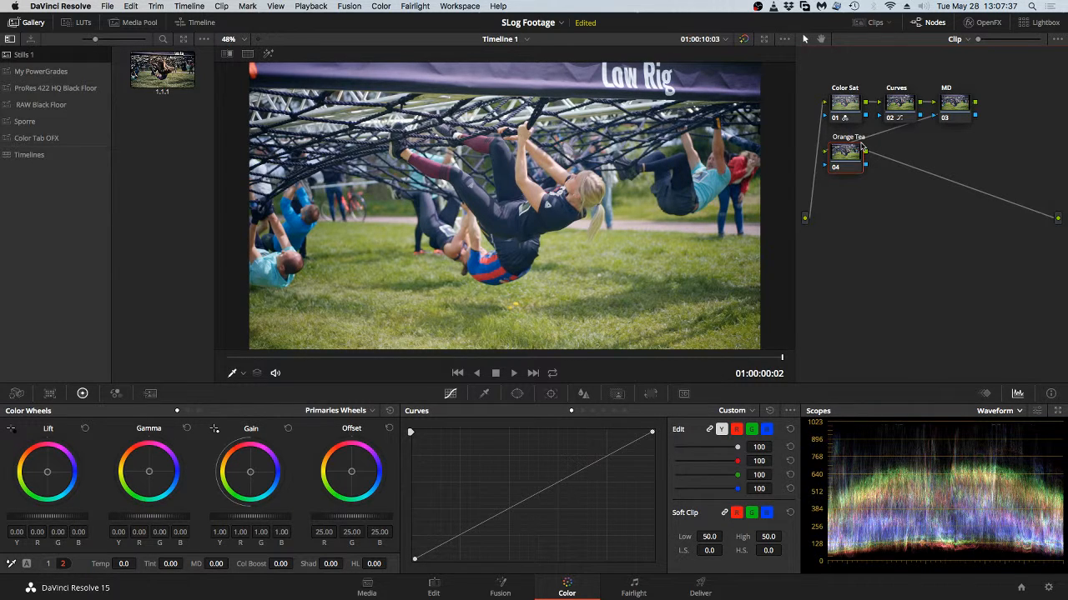
{"action": "key", "text": "BackSpace"}
{"action": "key", "text": "BackSpace"}
{"action": "key", "text": "BackSpace"}
In the Log wheels, shift the Orange node's shadows toward blue at about R -0.25, G 0.03, B 0.48
{"action": "left_click", "coordinate": [198, 410]}
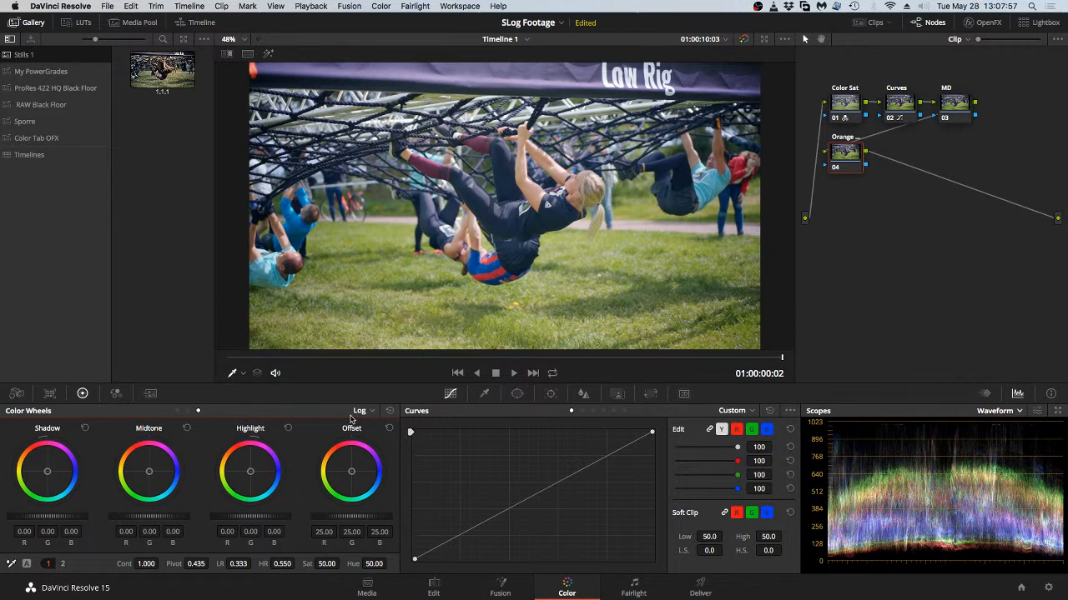
{"action": "left_click", "coordinate": [176, 412]}
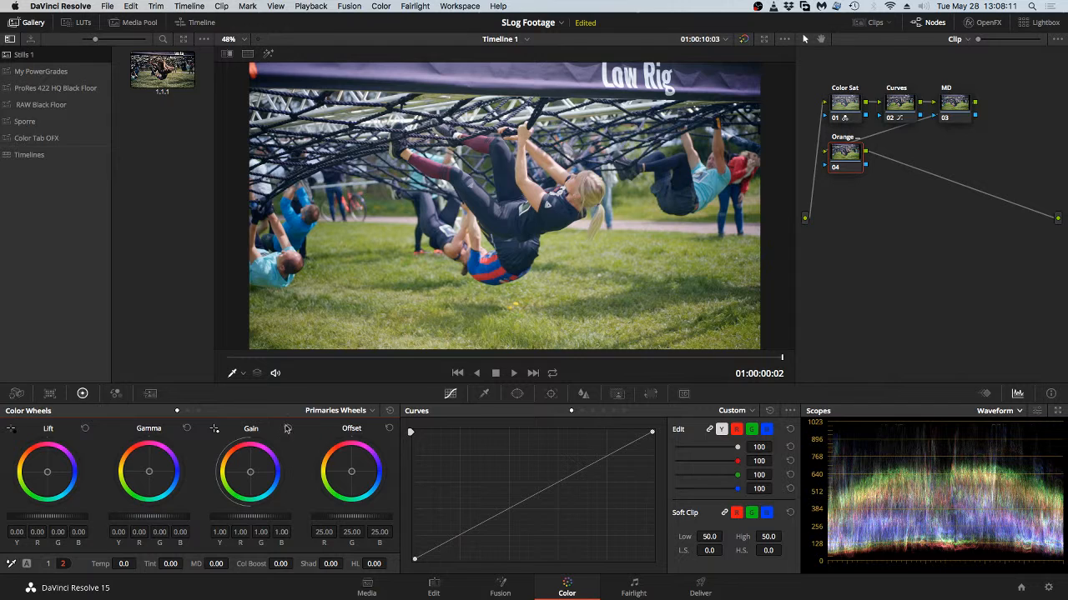
{"action": "left_click", "coordinate": [199, 410]}
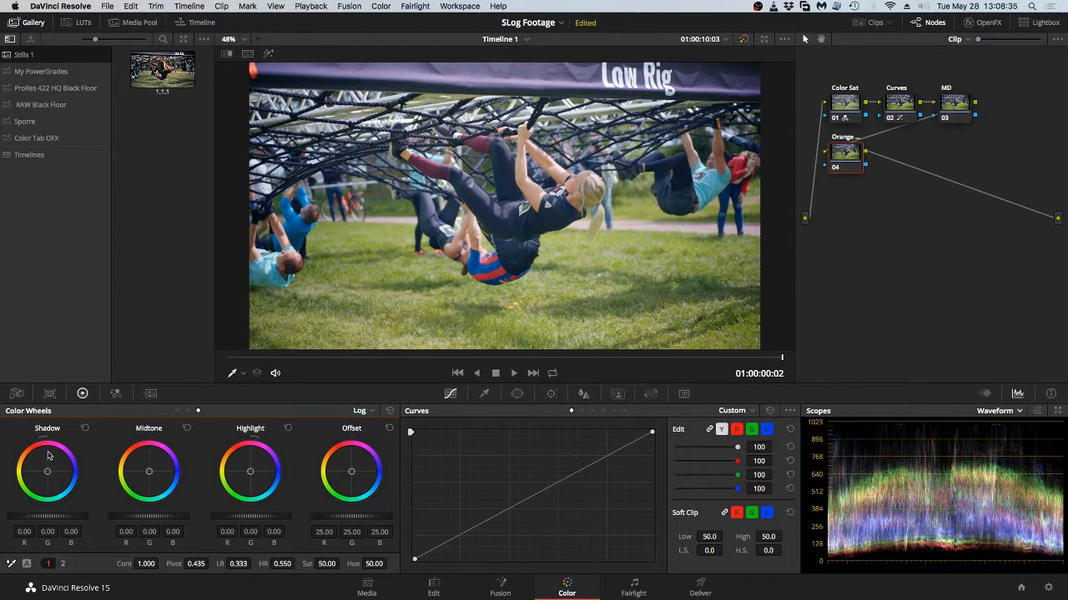
{"action": "left_click_drag", "start_coordinate": [48, 475], "coordinate": [56, 477]}
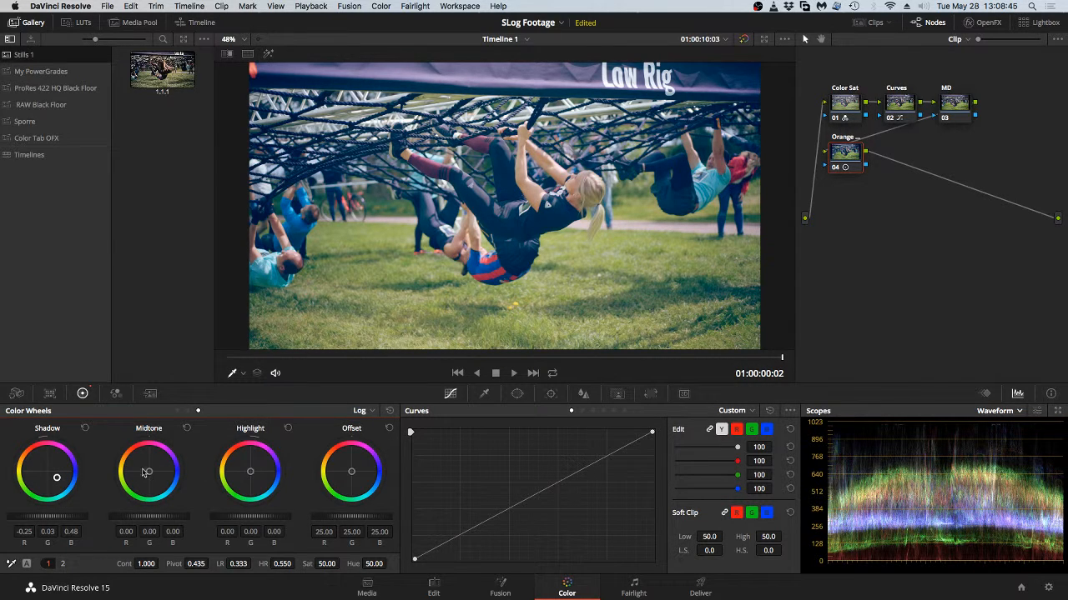
Warm the Log midtones to about R 0.05, G -0.01, B -0.03 and the highlights to about R 0.18, G -0.05, B -0.07
{"action": "left_click_drag", "start_coordinate": [150, 476], "coordinate": [145, 467]}
{"action": "left_click_drag", "start_coordinate": [251, 473], "coordinate": [248, 467]}
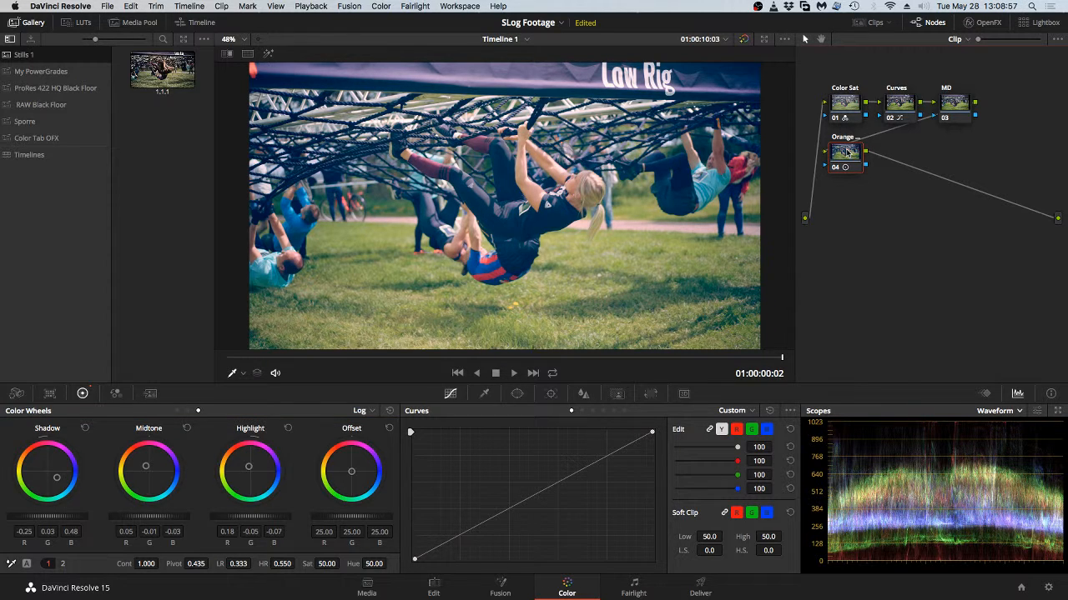
Toggle the Orange node off and on repeatedly to compare the image and waveform with and without its Log grade
{"action": "key", "text": "super+d"}
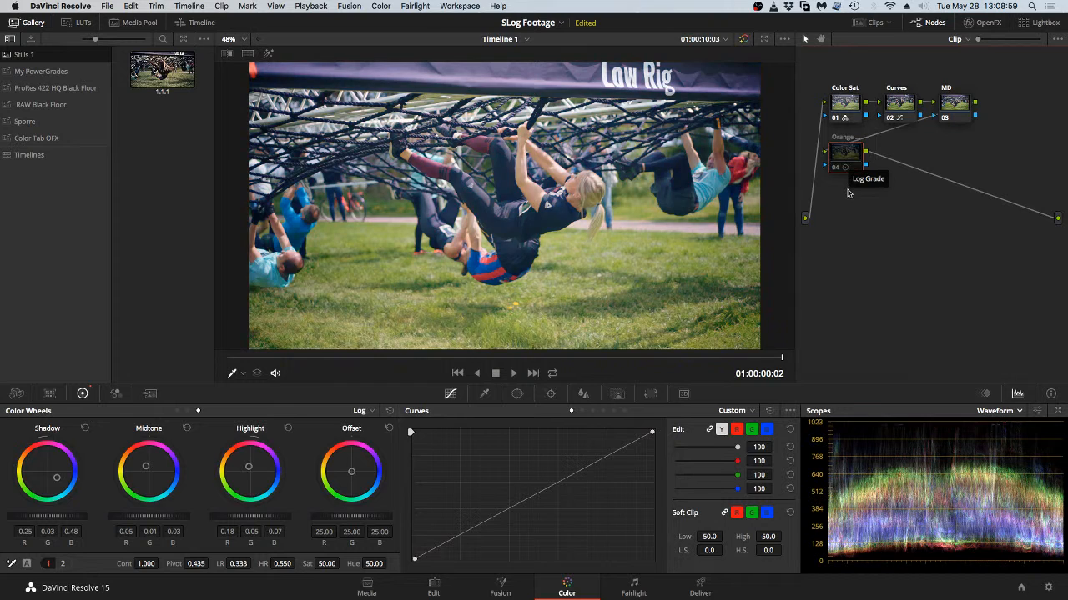
{"action": "key", "text": "super+d"}
{"action": "key", "text": "super+d"}
{"action": "key", "text": "super+d"}
{"action": "key", "text": "super+d"}
{"action": "key", "text": "super+d"}
{"action": "key", "text": "super+d"}
{"action": "key", "text": "super+d"}
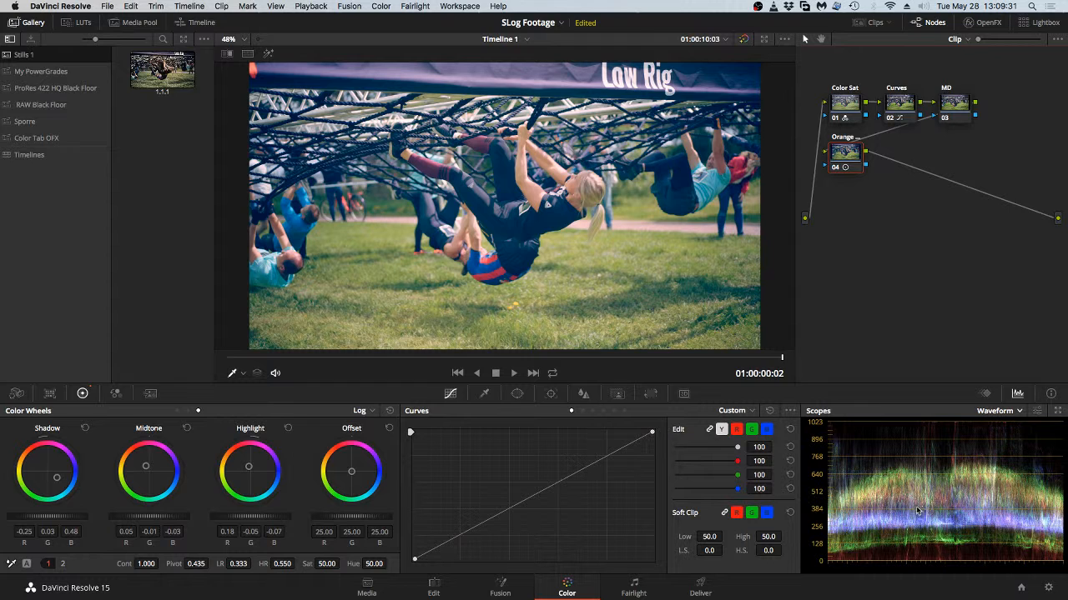
Add a serial node after the Orange node
{"action": "right_click", "coordinate": [846, 156]}
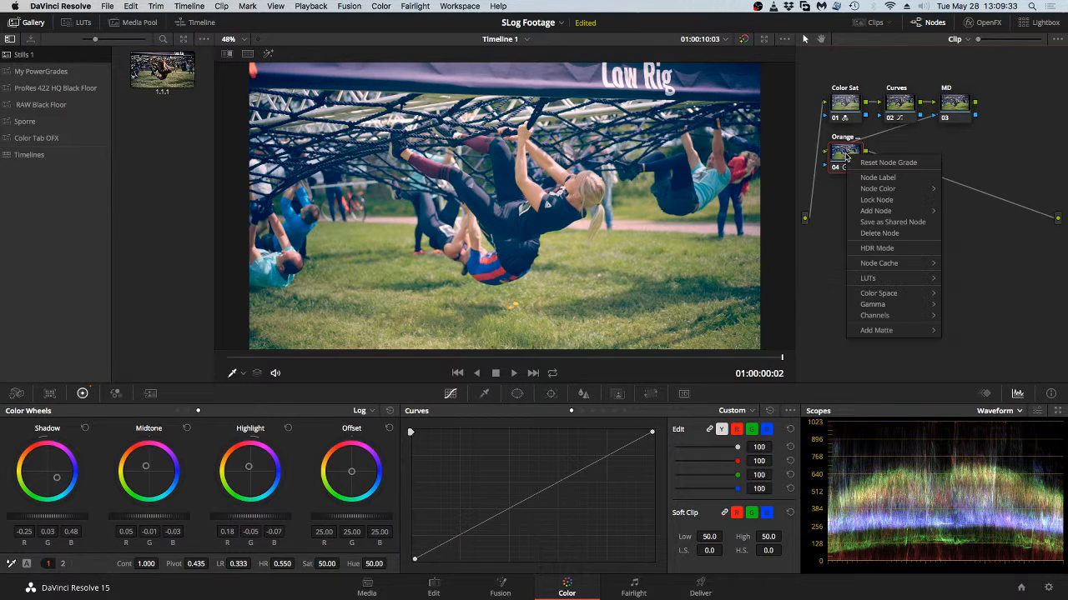
{"action": "mouse_move", "coordinate": [880, 190]}
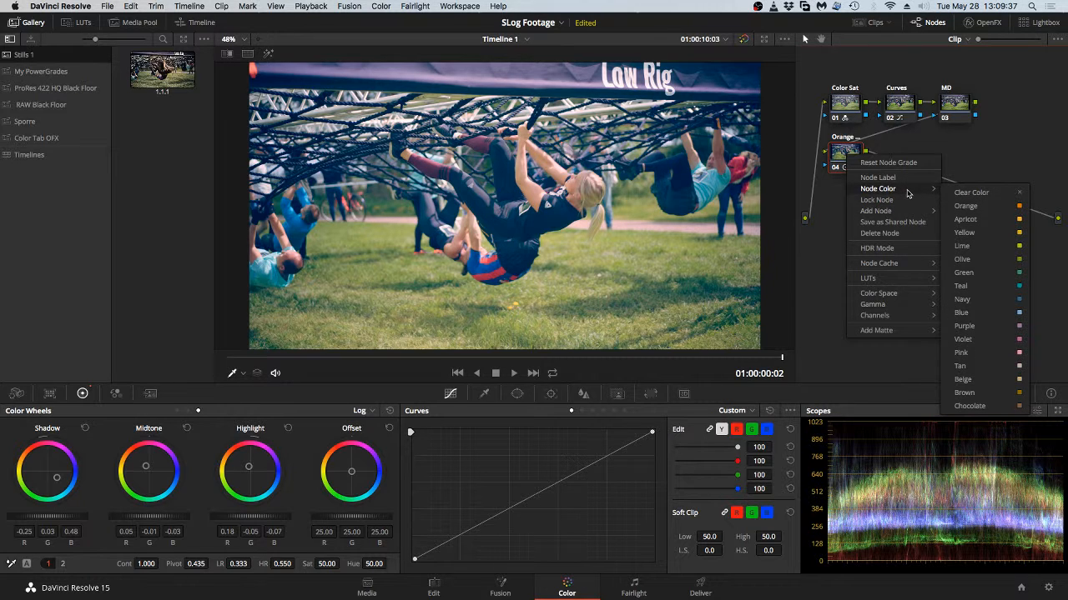
{"action": "mouse_move", "coordinate": [875, 211]}
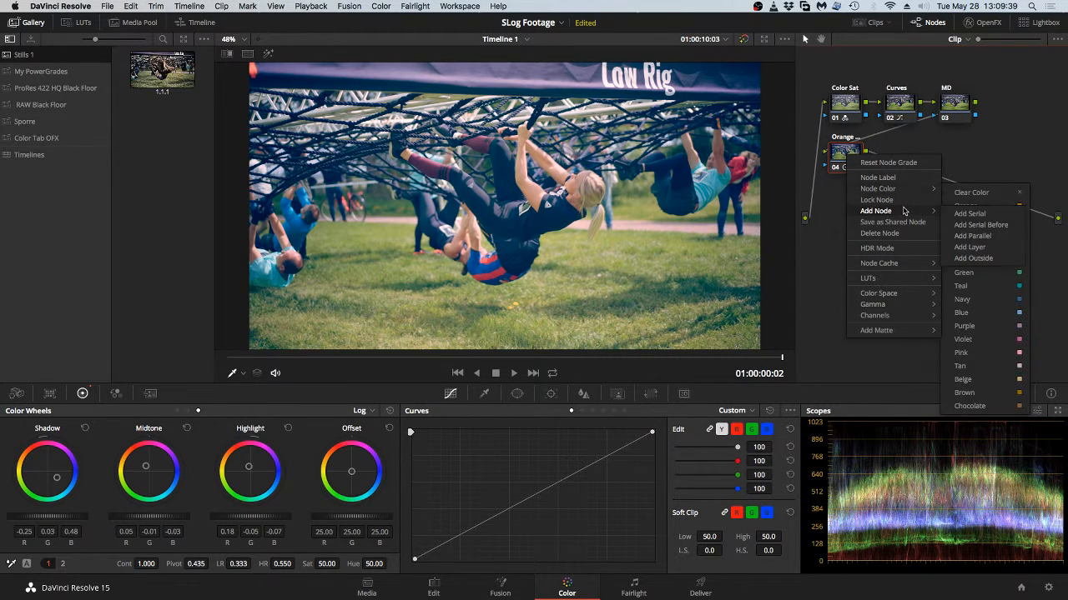
{"action": "left_click", "coordinate": [972, 213]}
Label the new fifth node, following Orange, as Curve 2
{"action": "right_click", "coordinate": [901, 159]}
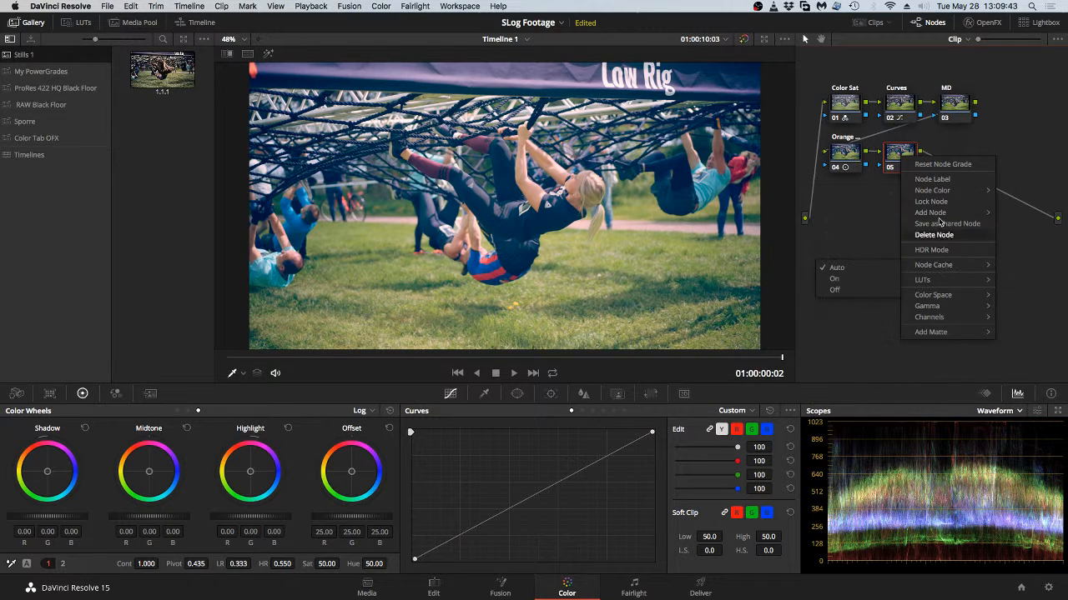
{"action": "left_click", "coordinate": [941, 181]}
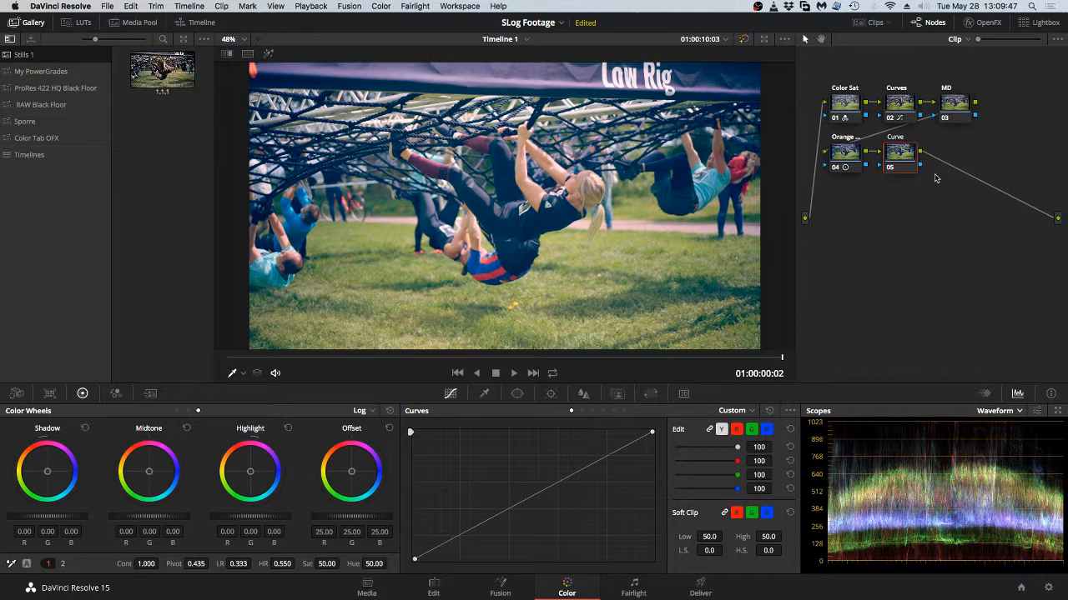
{"action": "type", "text": "Curve @"}
{"action": "right_click", "coordinate": [890, 149]}
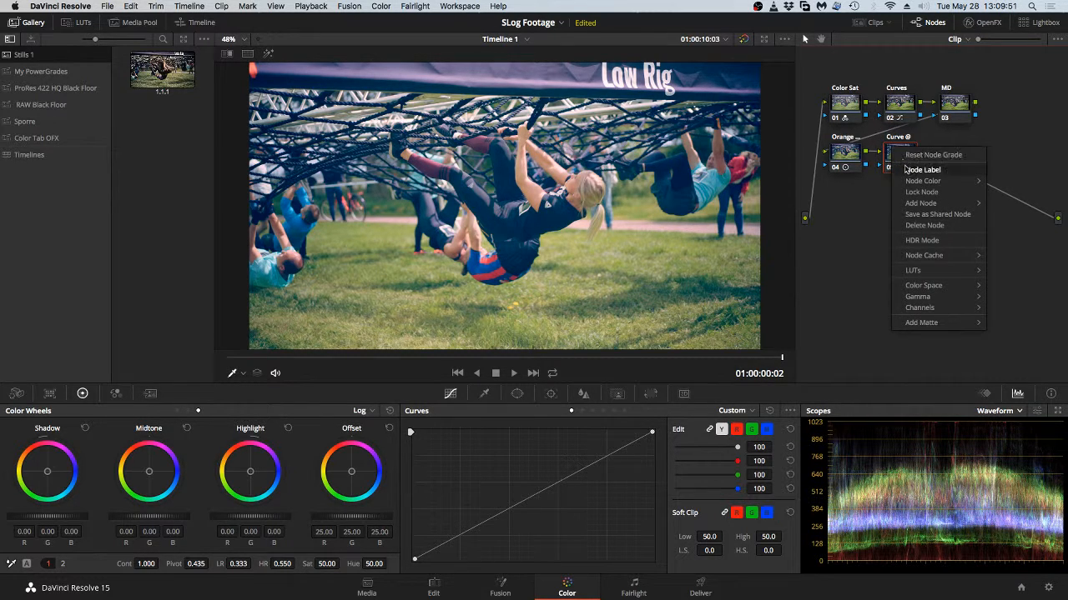
{"action": "left_click", "coordinate": [905, 169]}
{"action": "key", "text": "BackSpace"}
{"action": "key", "text": "BackSpace"}
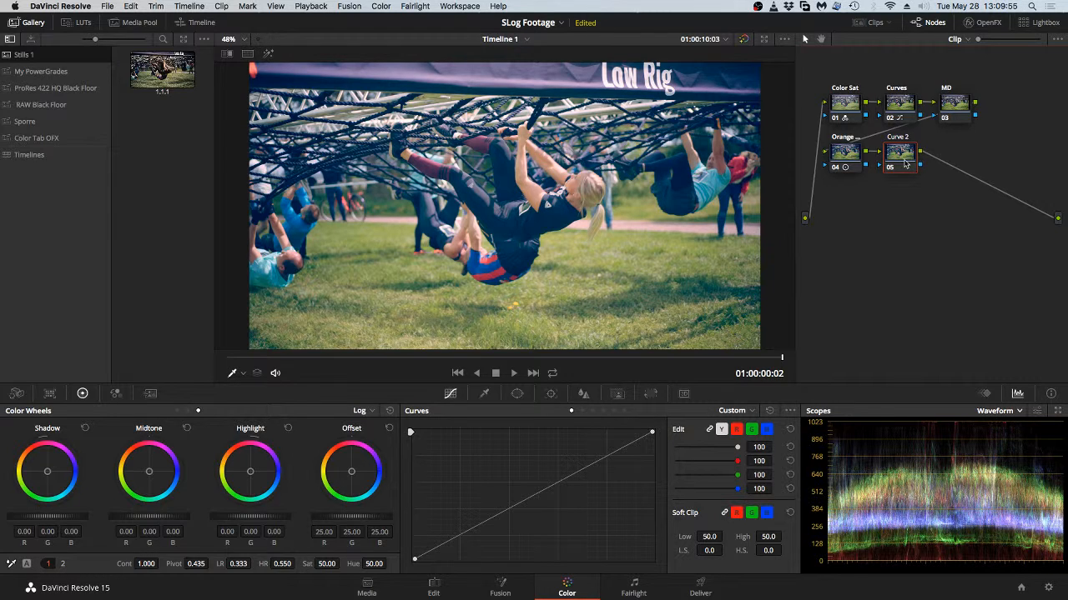
{"action": "key", "text": "Return"}
Save the SLog Footage project
{"action": "left_click", "coordinate": [111, 7]}
{"action": "left_click", "coordinate": [121, 79]}
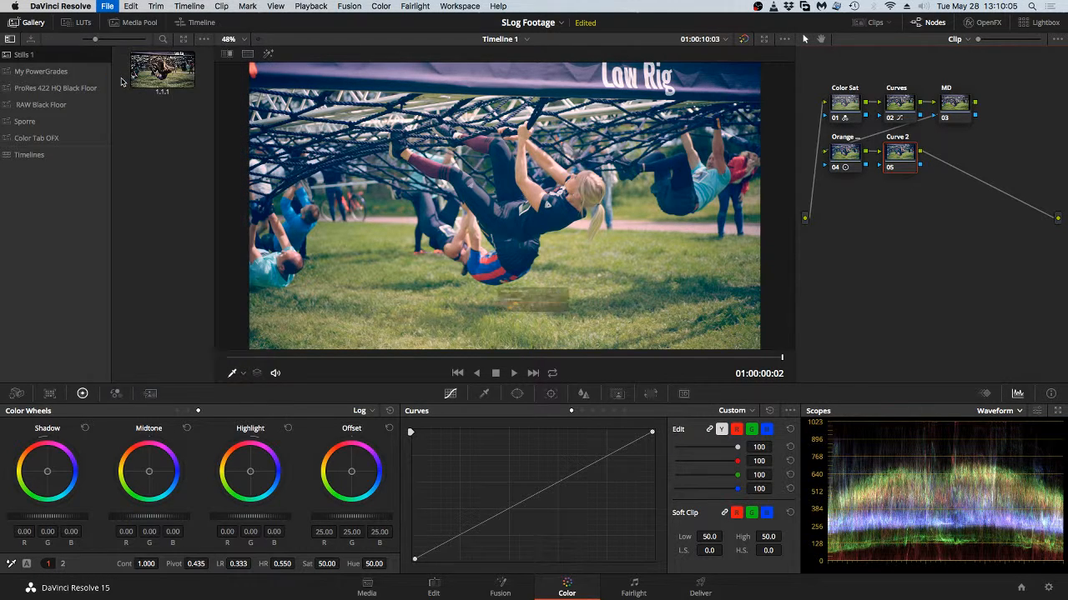
{"action": "key", "text": "Return"}
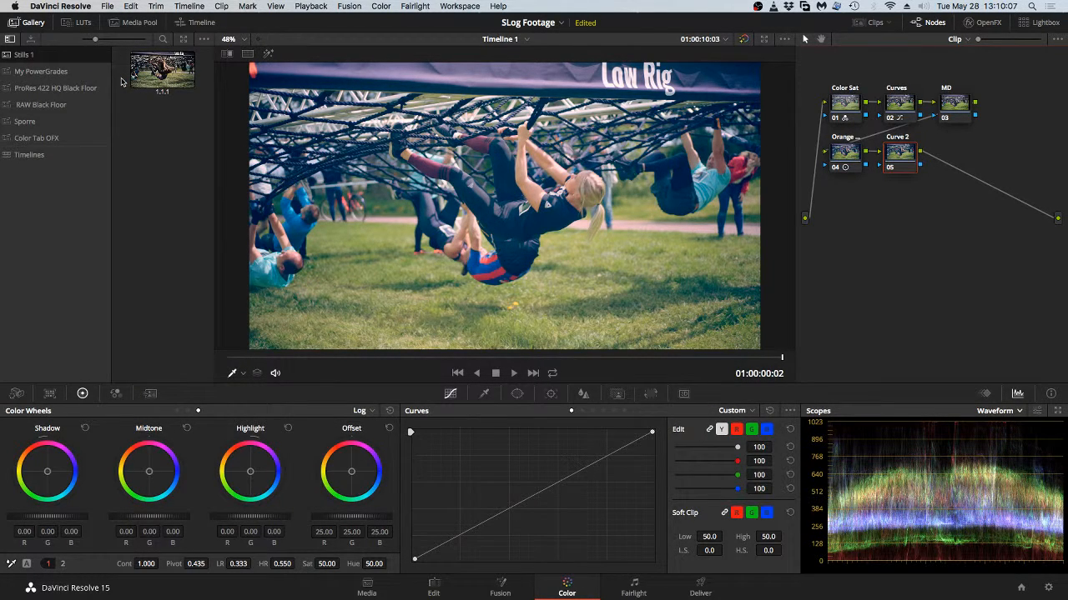